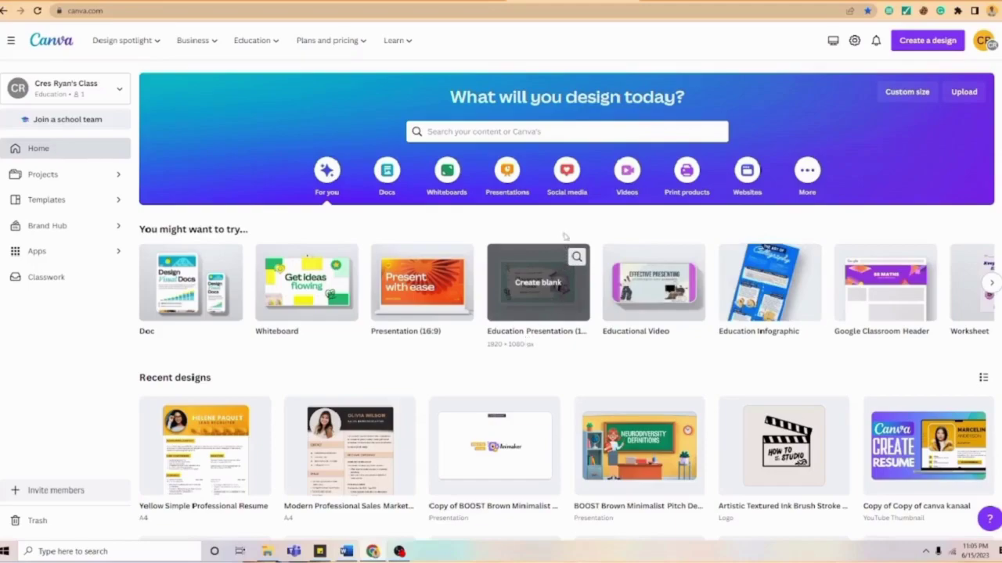
- Search templates for 'poster' and browse down through the poster design results
{"action": "left_click", "coordinate": [567, 132]}
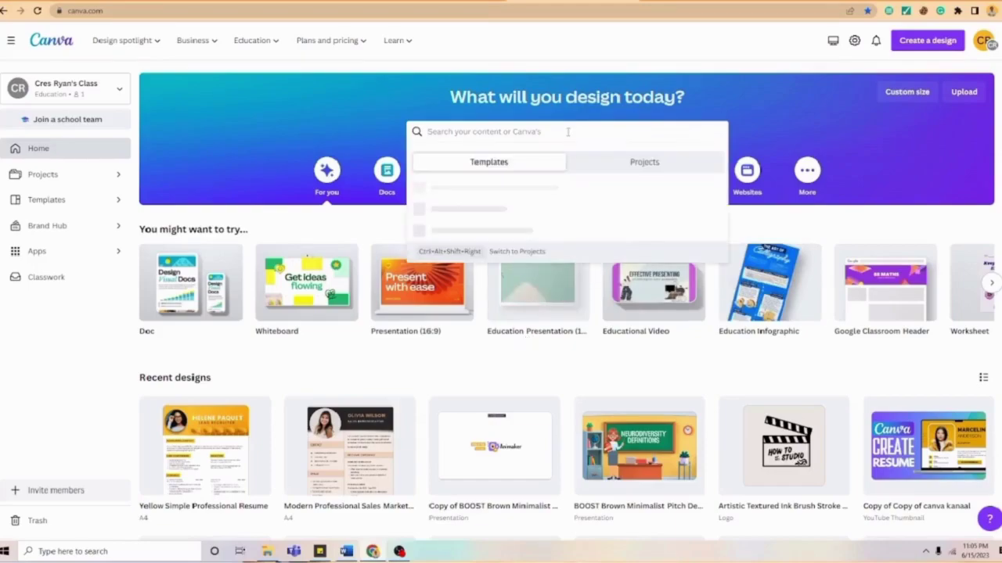
{"action": "type", "text": "poster"}
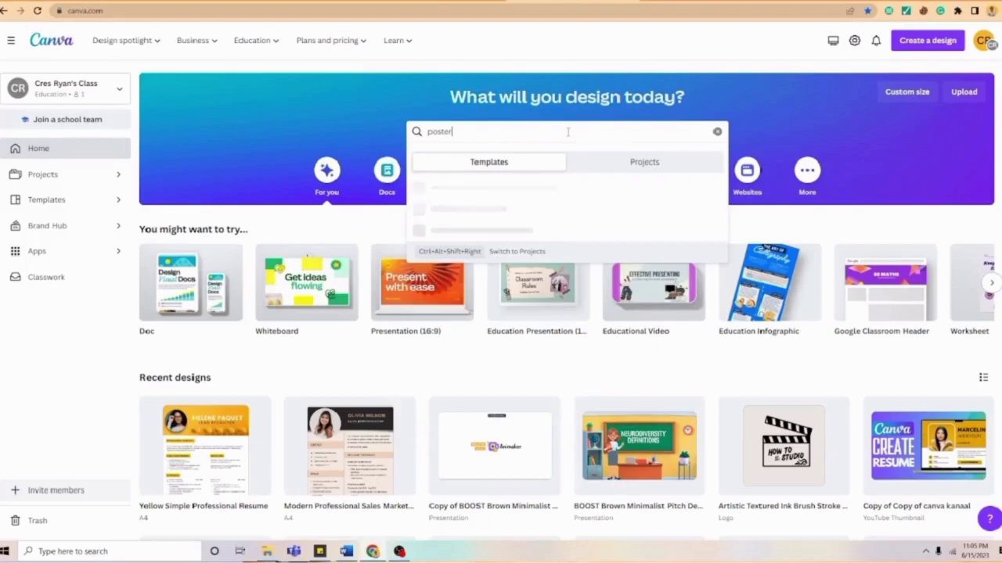
{"action": "key", "text": "Return"}
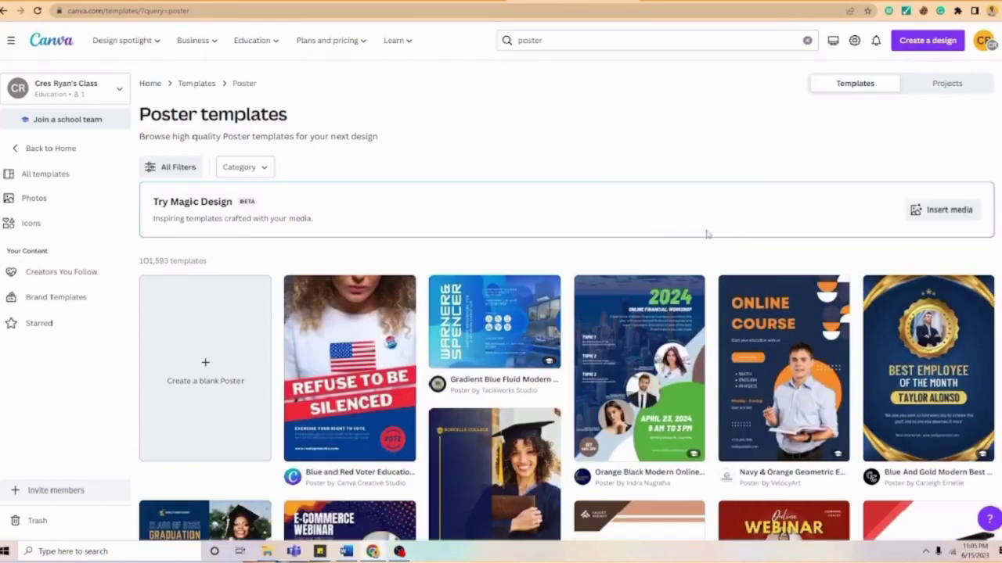
{"action": "scroll", "coordinate": [719, 258], "scroll_direction": "down", "scroll_amount": 2}
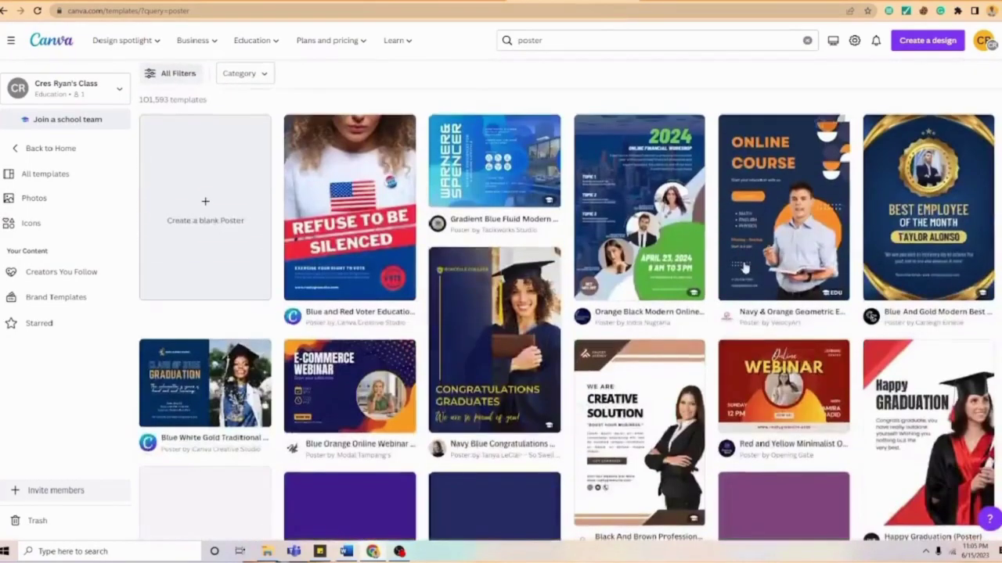
{"action": "scroll", "coordinate": [720, 269], "scroll_direction": "down", "scroll_amount": 6}
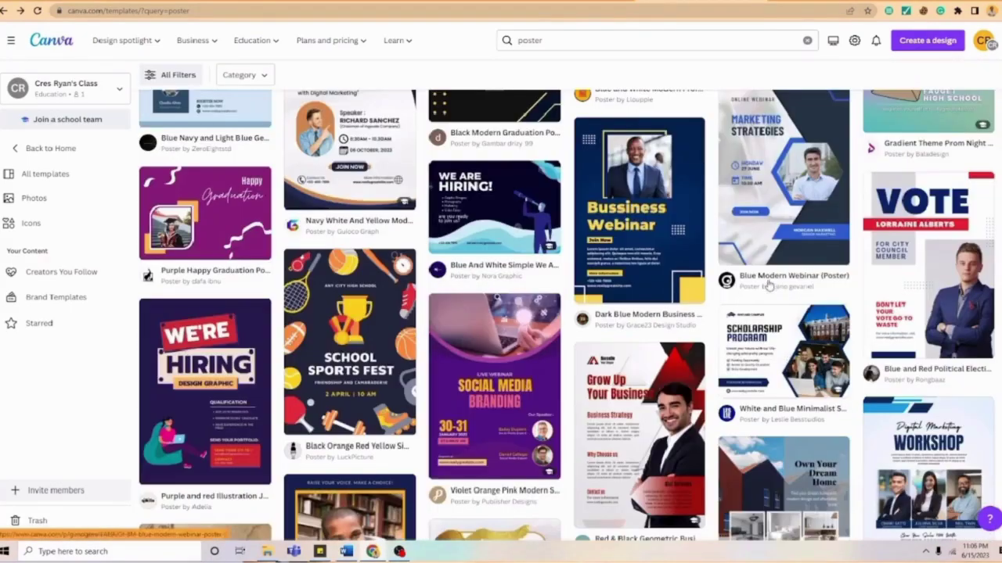
{"action": "scroll", "coordinate": [708, 307], "scroll_direction": "down", "scroll_amount": 1}
{"action": "scroll", "coordinate": [709, 307], "scroll_direction": "down", "scroll_amount": 2}
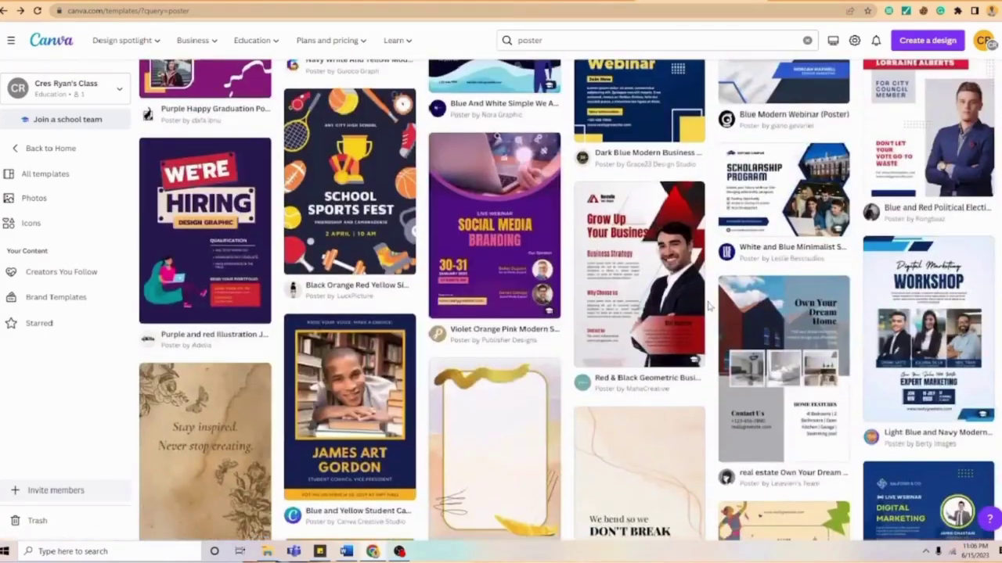
{"action": "scroll", "coordinate": [708, 307], "scroll_direction": "down", "scroll_amount": 3}
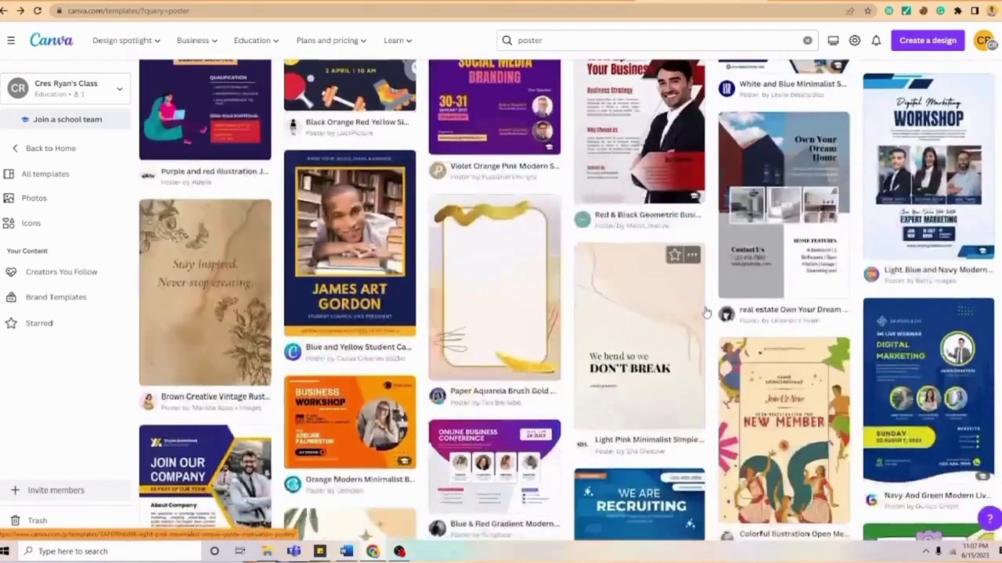
{"action": "scroll", "coordinate": [705, 311], "scroll_direction": "down", "scroll_amount": 2}
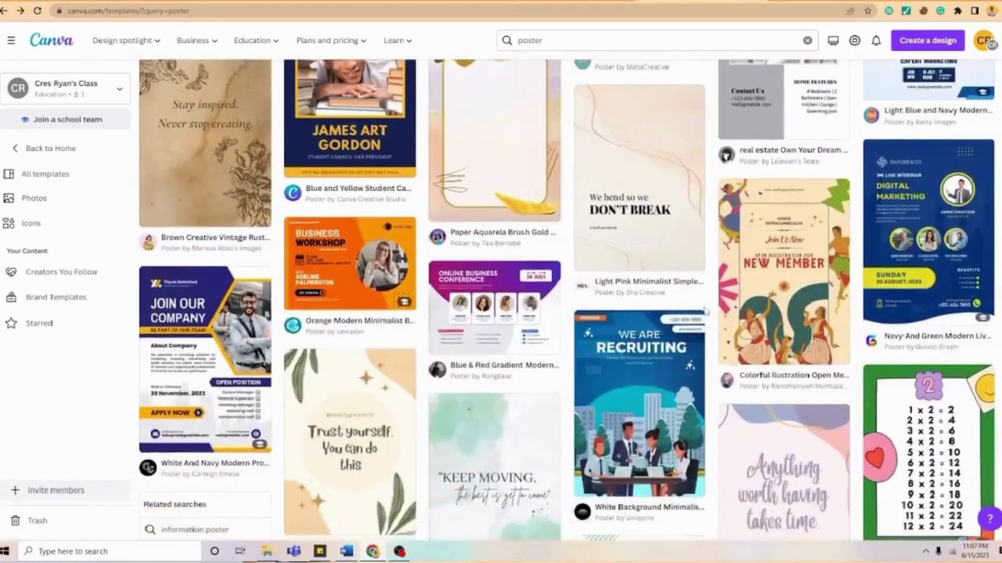
{"action": "scroll", "coordinate": [705, 311], "scroll_direction": "down", "scroll_amount": 5}
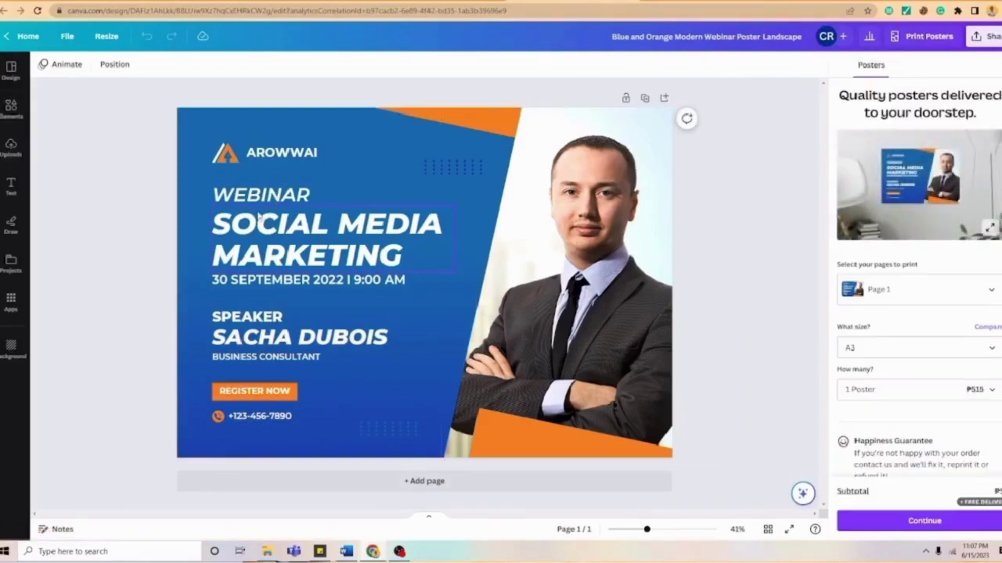
- Change the WEBINAR heading to 'SEMINAR ON'
{"action": "left_click", "coordinate": [313, 200]}
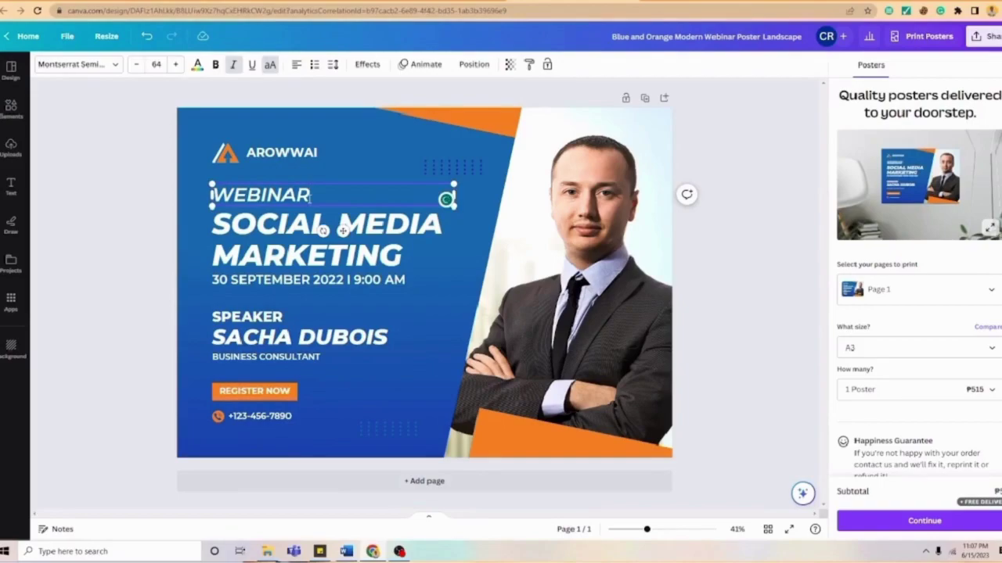
{"action": "key", "text": "BackSpace"}
{"action": "key", "text": "BackSpace"}
{"action": "key", "text": "BackSpace"}
{"action": "key", "text": "BackSpace"}
{"action": "key", "text": "BackSpace"}
{"action": "key", "text": "BackSpace"}
{"action": "key", "text": "BackSpace"}
{"action": "type", "text": "SEMINAR ON"}
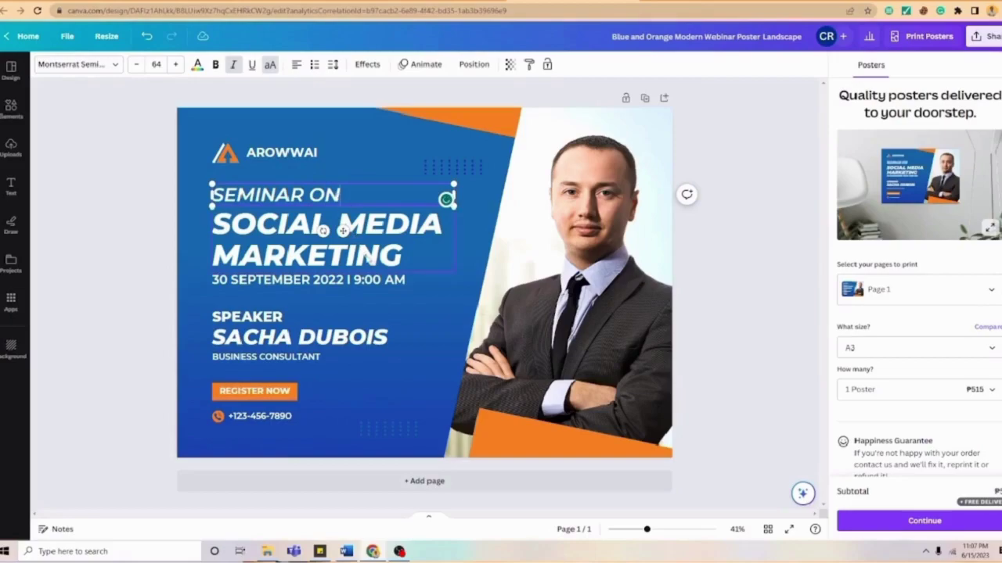
- Change the date line to read 20TH OF JUNE 2023
{"action": "left_click", "coordinate": [322, 285]}
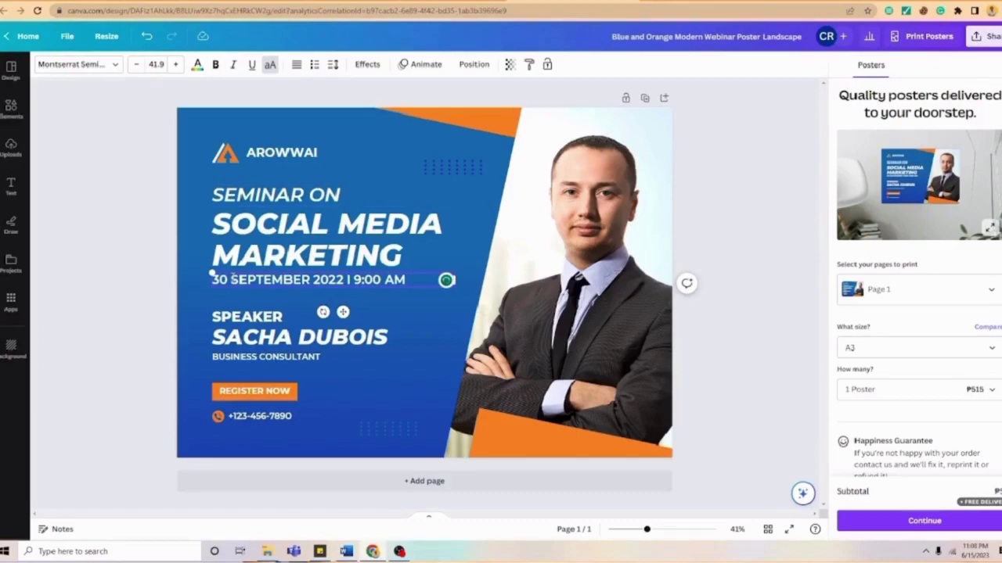
{"action": "key", "text": "BackSpace"}
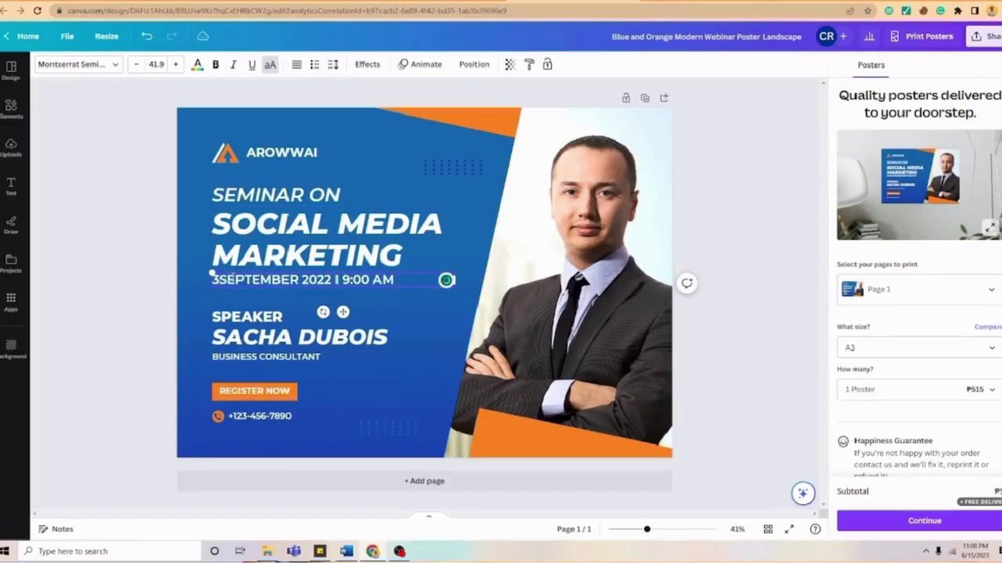
{"action": "key", "text": "BackSpace"}
{"action": "type", "text": "20"}
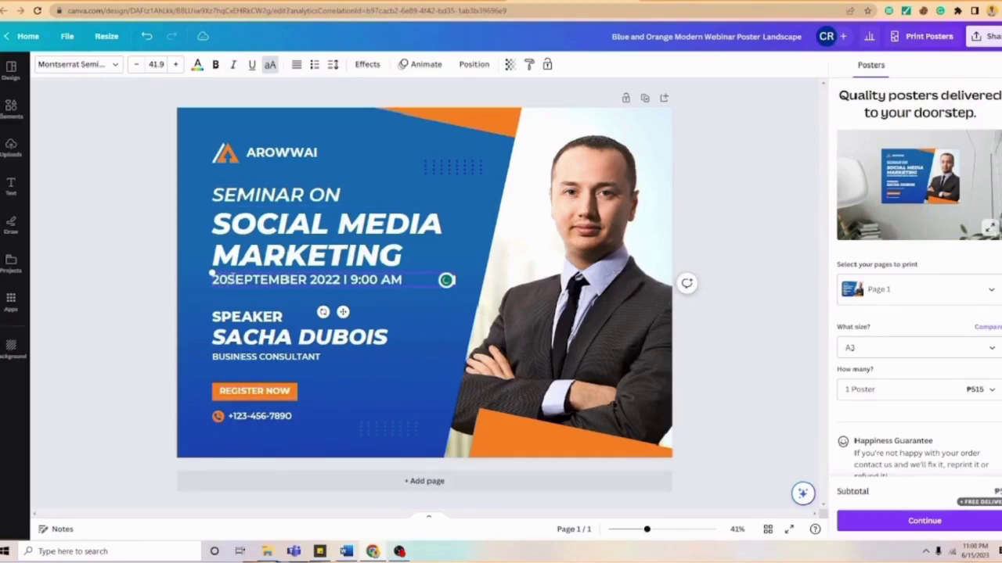
{"action": "type", "text": "TH "}
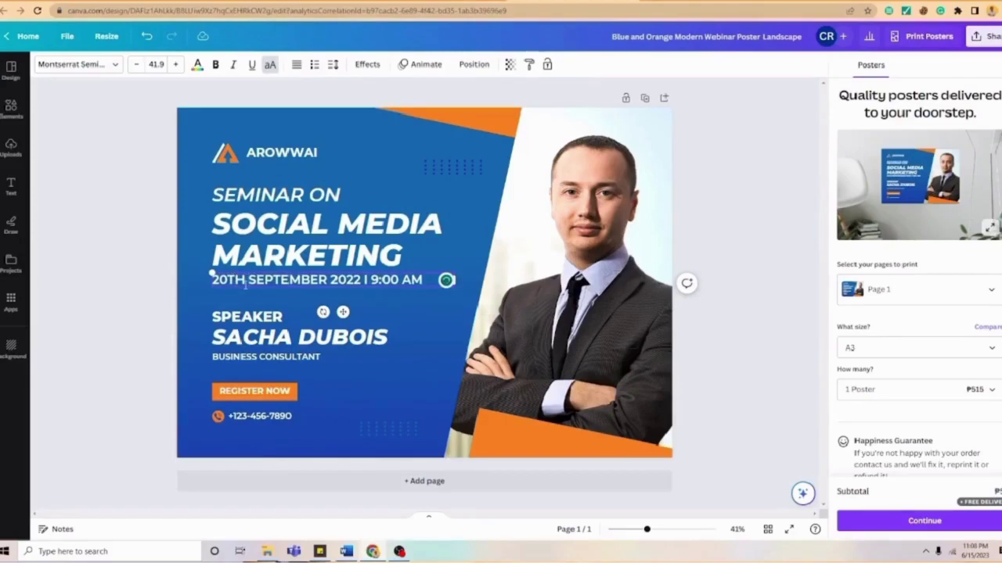
{"action": "type", "text": "OF"}
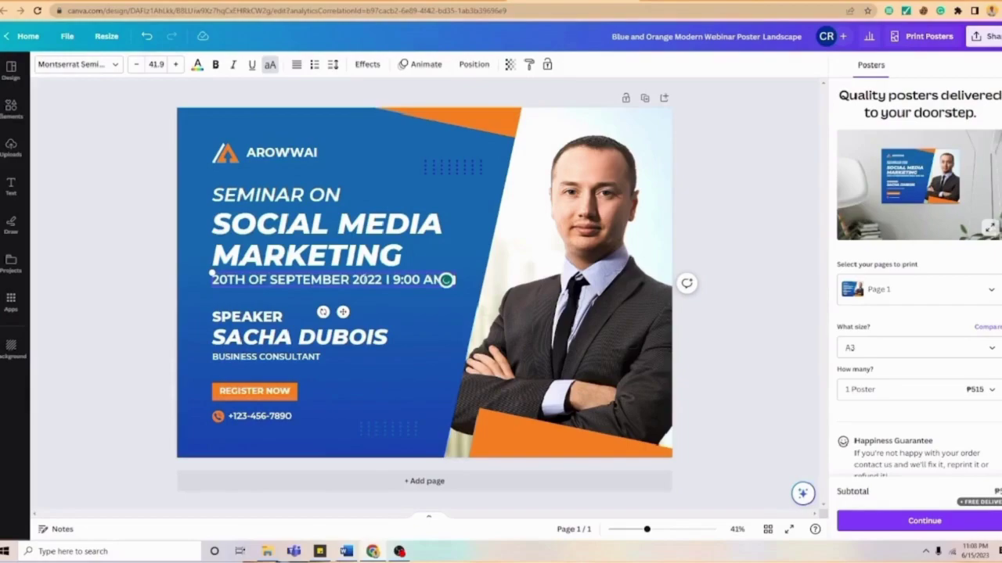
{"action": "key", "text": "BackSpace"}
{"action": "key", "text": "BackSpace"}
{"action": "key", "text": "BackSpace"}
{"action": "key", "text": "BackSpace"}
{"action": "key", "text": "BackSpace"}
{"action": "key", "text": "BackSpace"}
{"action": "key", "text": "BackSpace"}
{"action": "key", "text": "BackSpace"}
{"action": "key", "text": "BackSpace"}
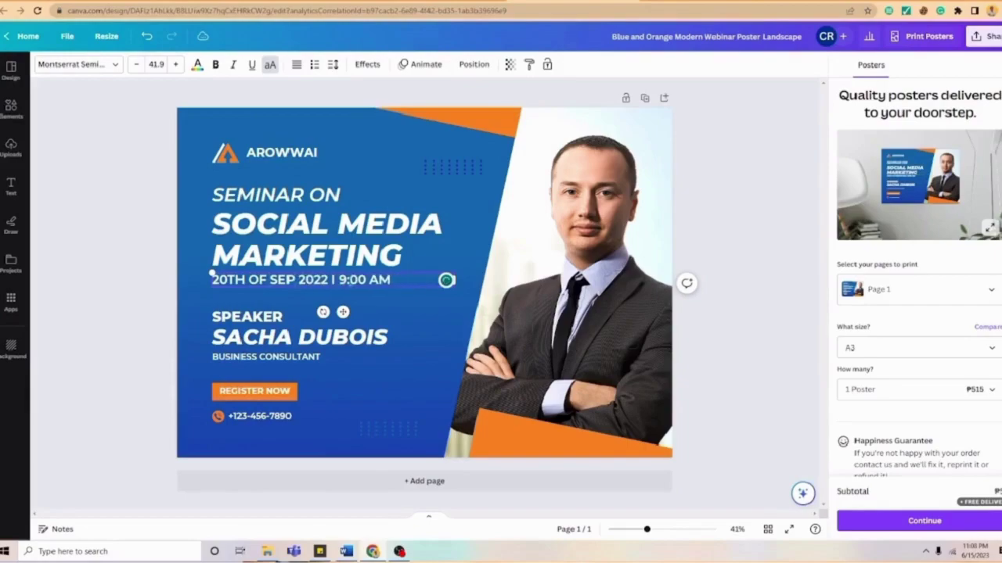
{"action": "type", "text": "JUNE"}
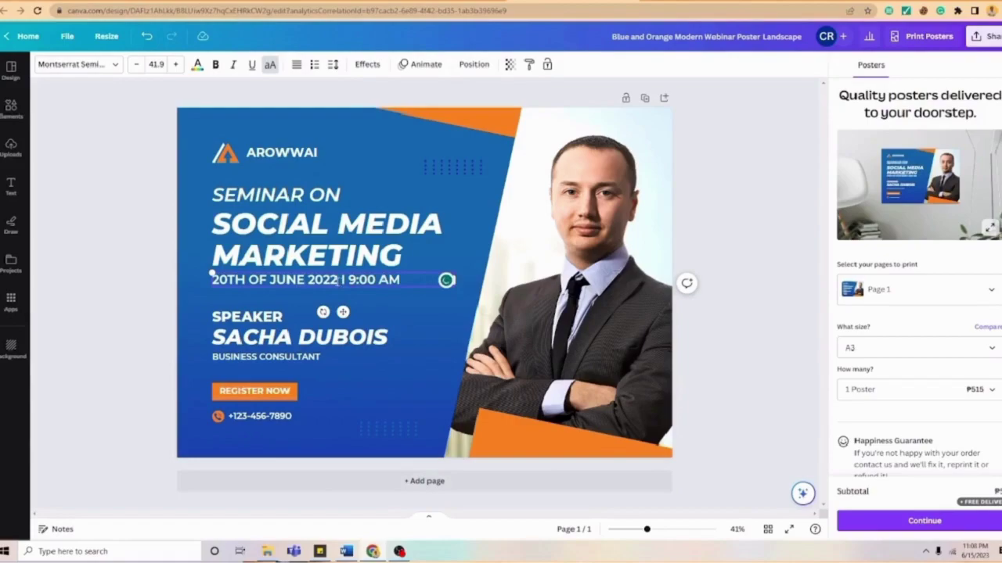
{"action": "key", "text": "BackSpace"}
{"action": "type", "text": "3"}
- Replace the old speaker name with the new speaker's name and 'JD' suffix
{"action": "left_click", "coordinate": [299, 321]}
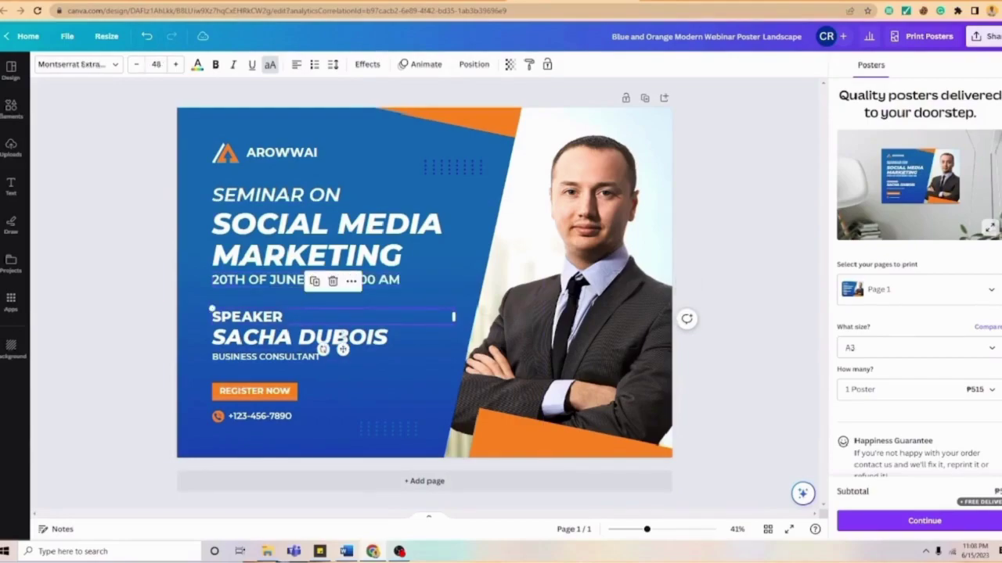
{"action": "left_click", "coordinate": [385, 338]}
{"action": "double_click", "coordinate": [386, 338]}
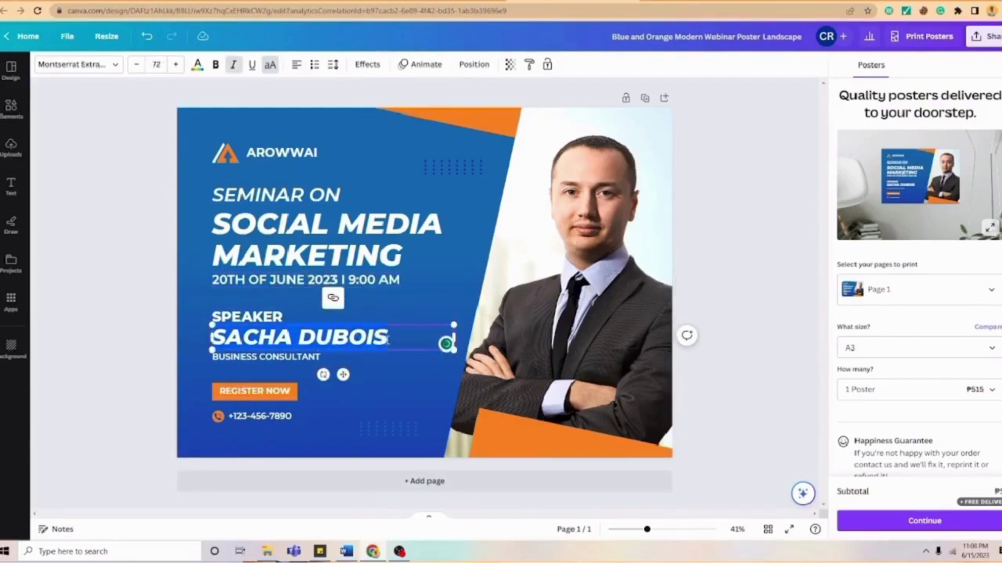
{"action": "key", "text": "BackSpace"}
{"action": "type", "text": "SMAR"}
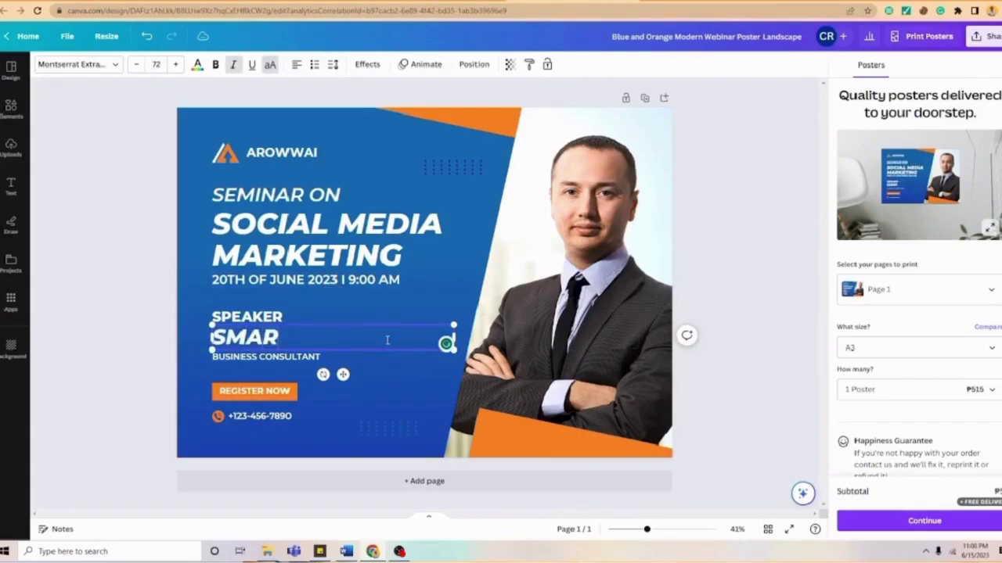
{"action": "key", "text": "BackSpace"}
{"action": "type", "text": "T"}
{"action": "key", "text": "BackSpace"}
{"action": "key", "text": "BackSpace"}
{"action": "key", "text": "BackSpace"}
{"action": "key", "text": "BackSpace"}
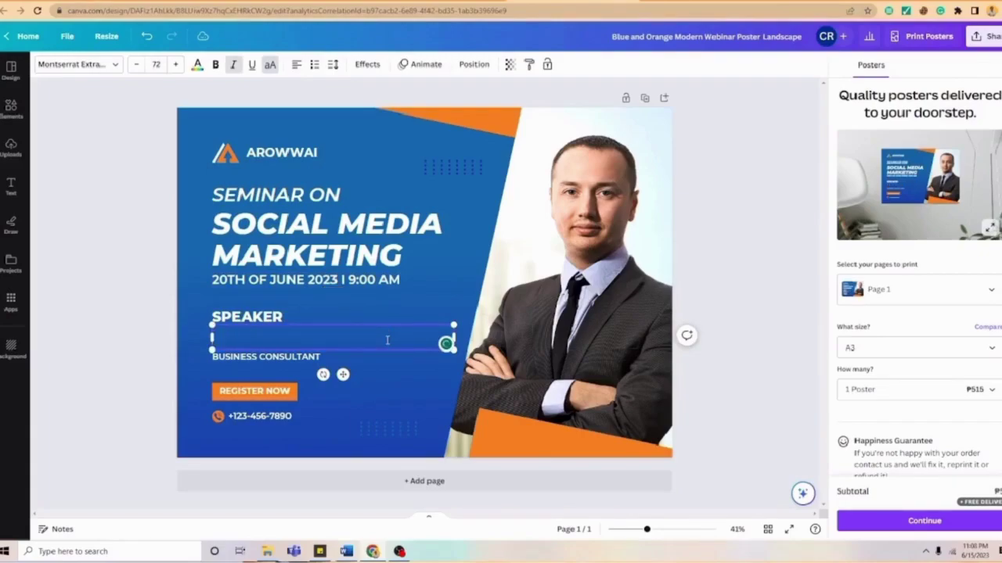
{"action": "type", "text": "AM"}
{"action": "key", "text": "BackSpace"}
{"action": "key", "text": "BackSpace"}
{"action": "type", "text": "SAM"}
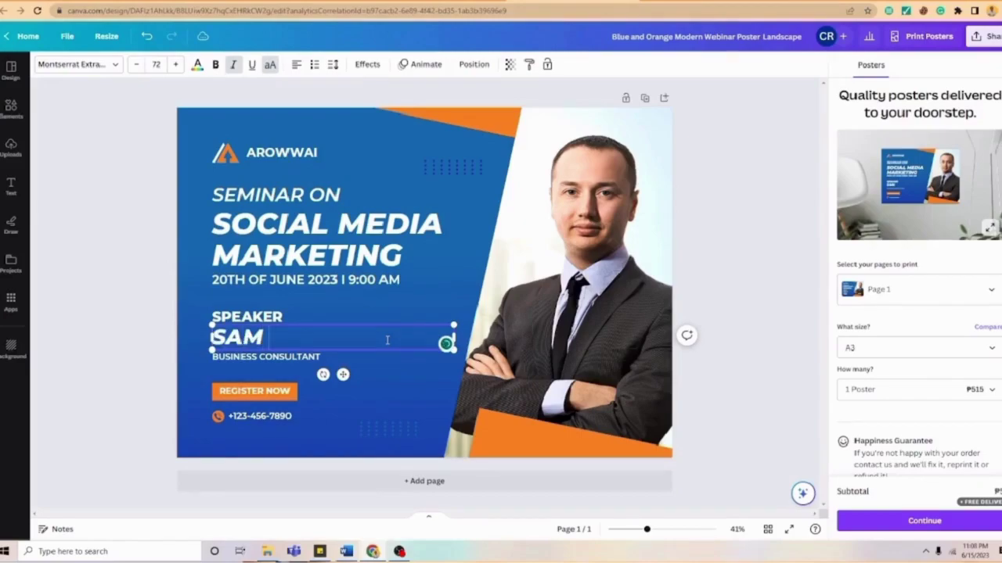
{"action": "type", "text": " SMITH"}
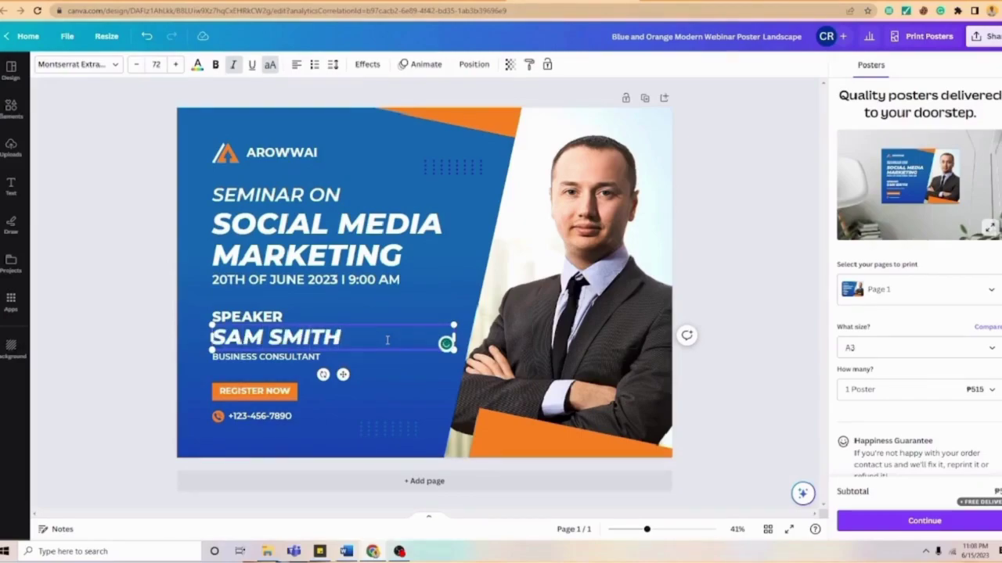
{"action": "type", "text": ", JD"}
- Delete the old speaker photo and fill the frame with the uploaded blond man's portrait
{"action": "left_click", "coordinate": [587, 249]}
{"action": "key", "text": "Delete"}
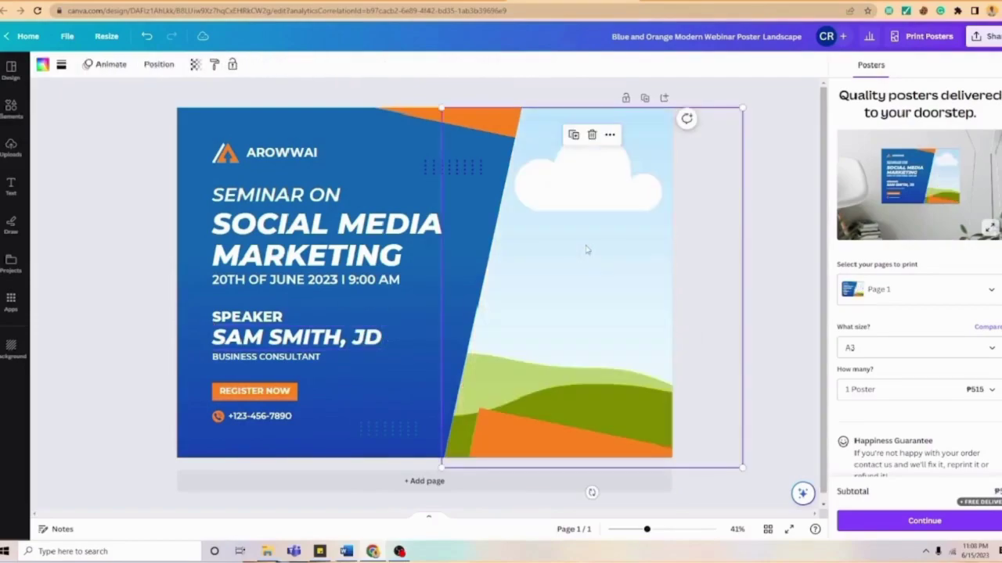
{"action": "left_click", "coordinate": [11, 149]}
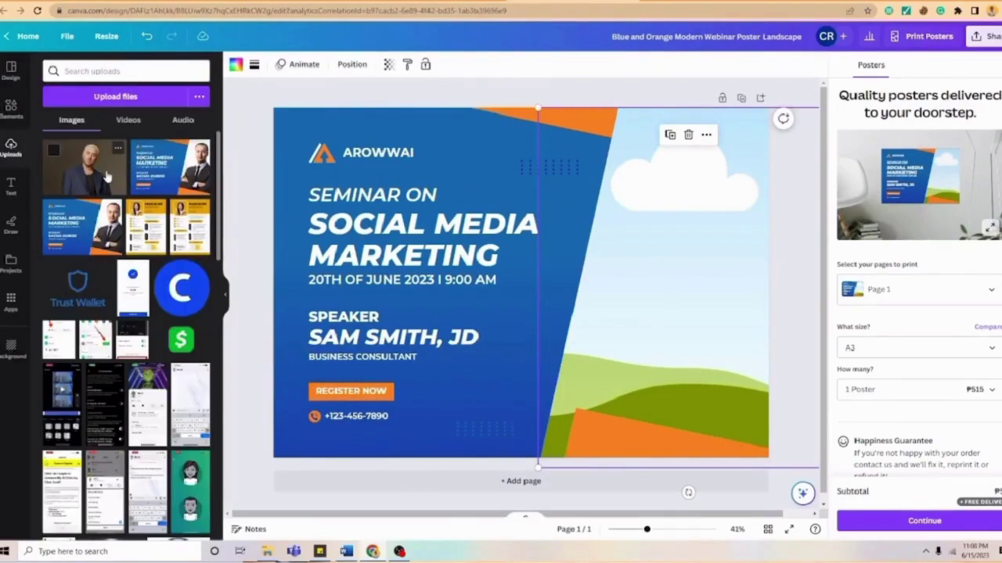
{"action": "left_click_drag", "start_coordinate": [92, 178], "coordinate": [646, 309]}
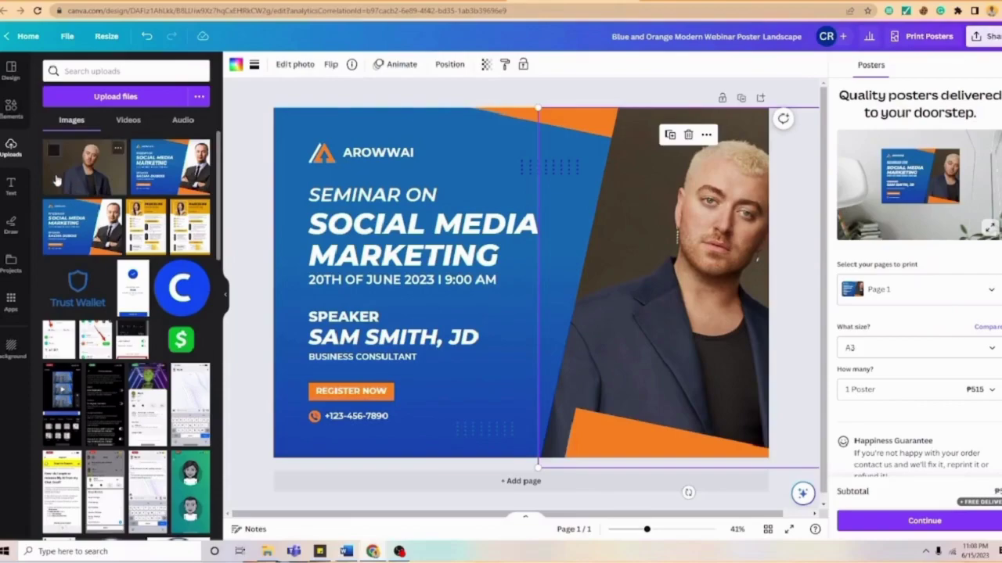
{"action": "left_click", "coordinate": [11, 108]}
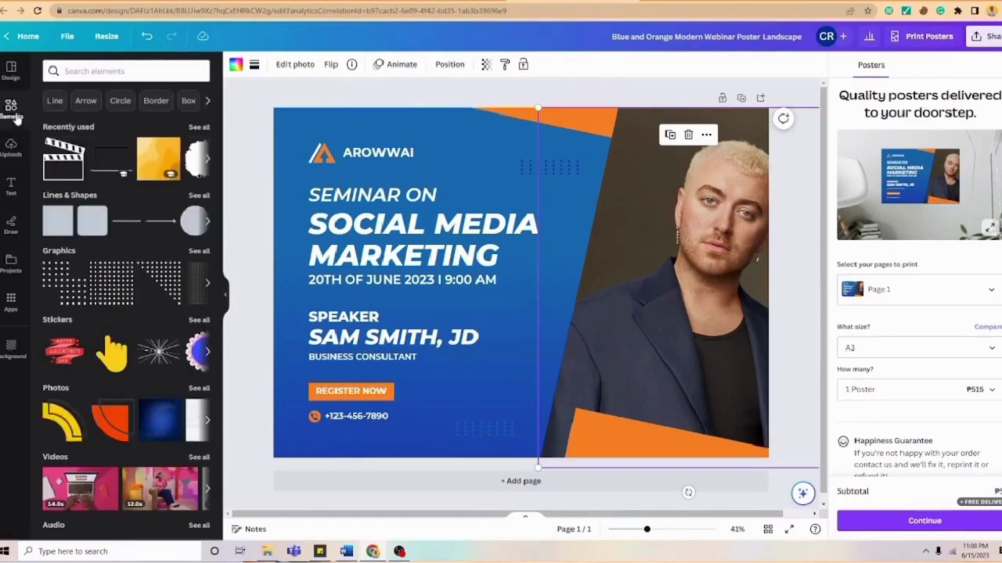
{"action": "left_click", "coordinate": [12, 188]}
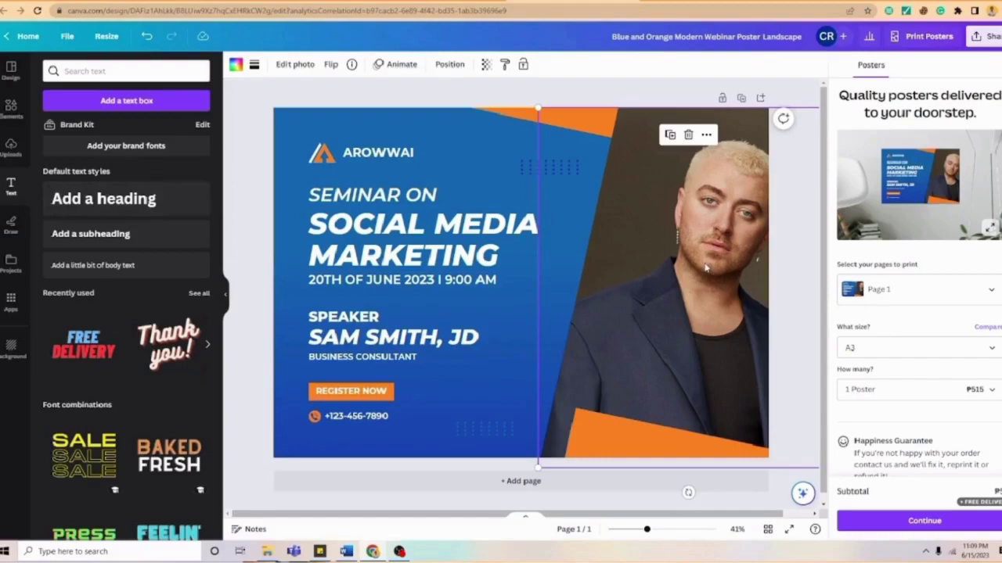
- Shift the new portrait slightly to the left
{"action": "left_click", "coordinate": [815, 220]}
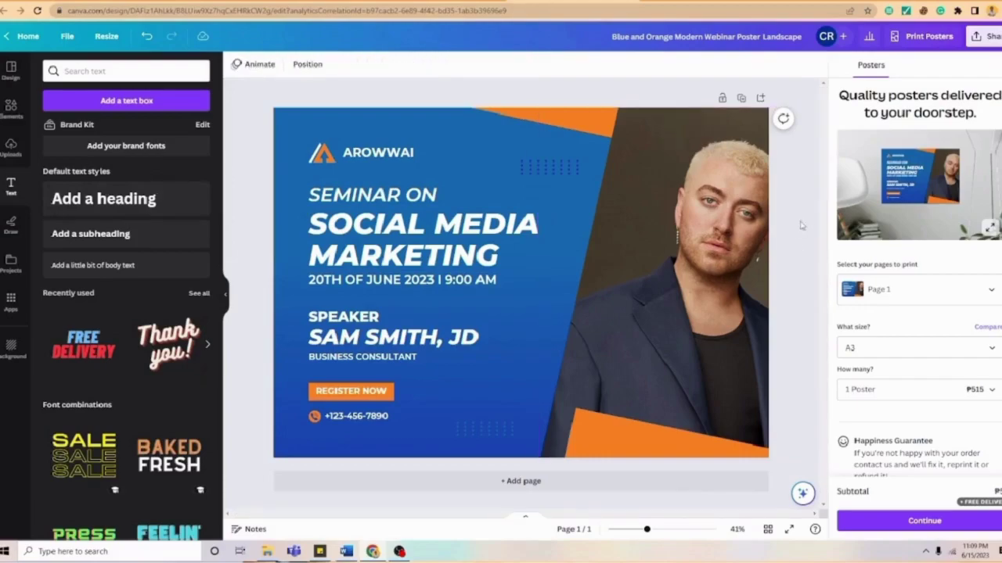
{"action": "left_click_drag", "start_coordinate": [742, 244], "coordinate": [725, 247]}
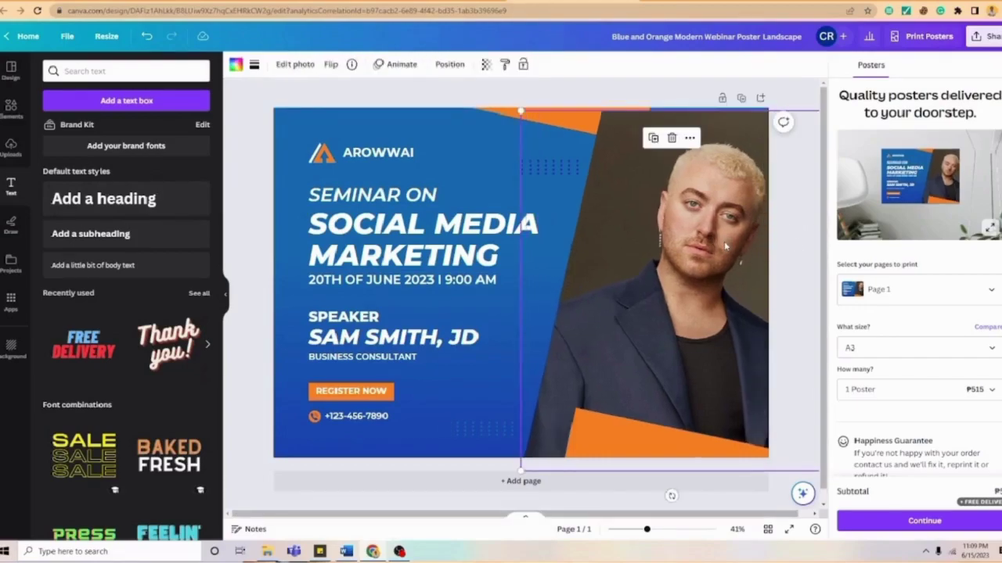
{"action": "left_click", "coordinate": [802, 267]}
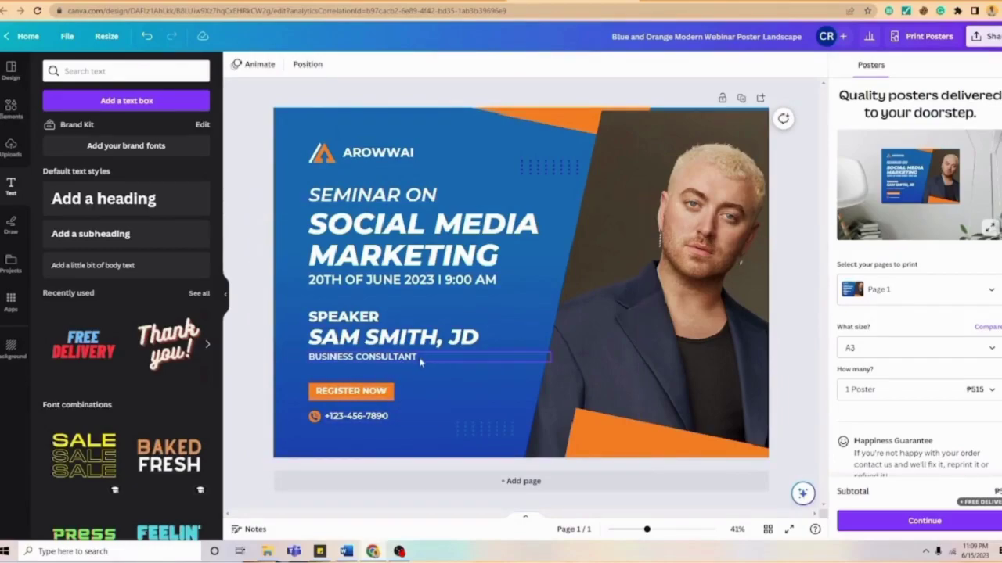
- Recolour the orange bottom and top corner shapes dark blue
{"action": "left_click", "coordinate": [639, 438]}
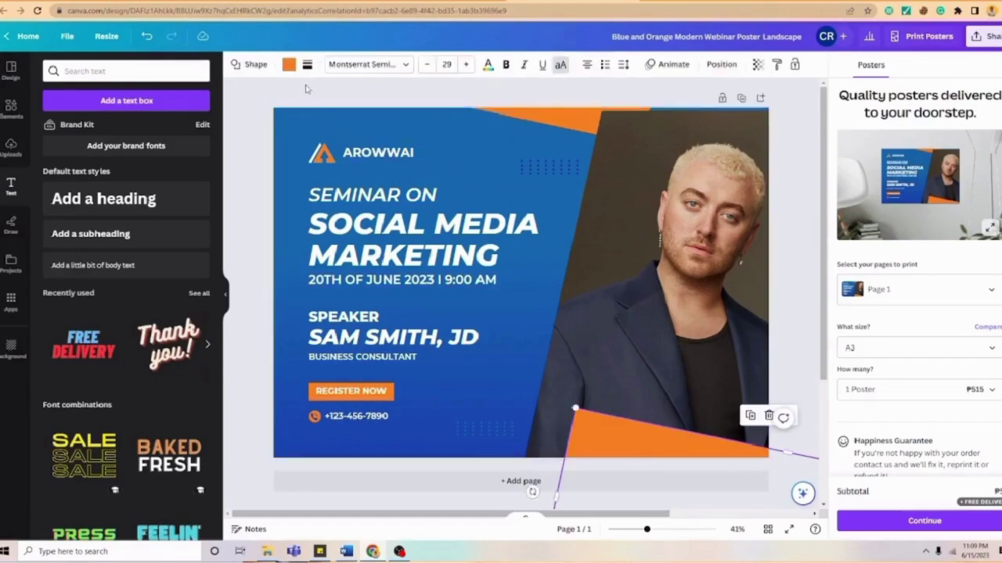
{"action": "left_click", "coordinate": [289, 68]}
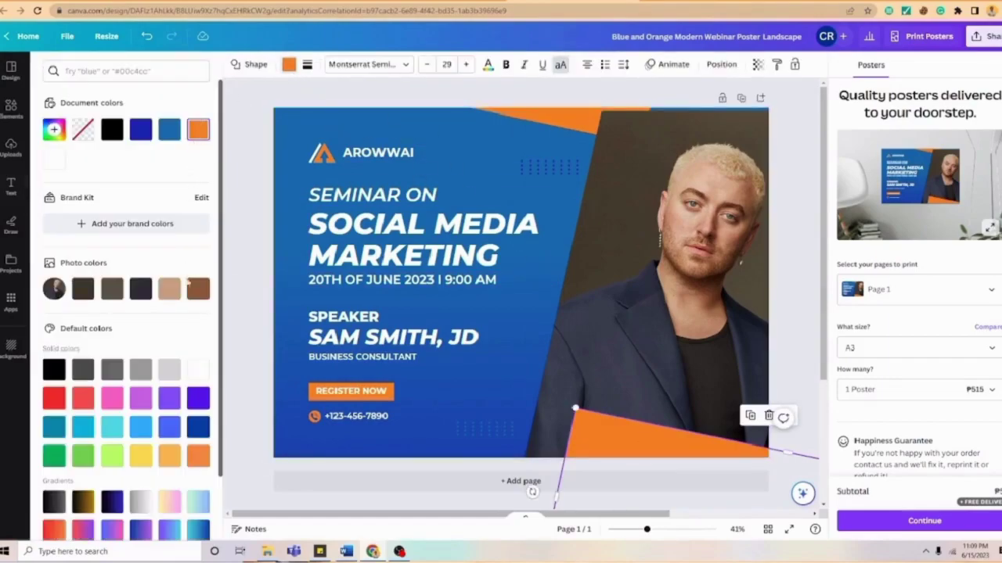
{"action": "left_click", "coordinate": [83, 403]}
{"action": "left_click", "coordinate": [54, 426]}
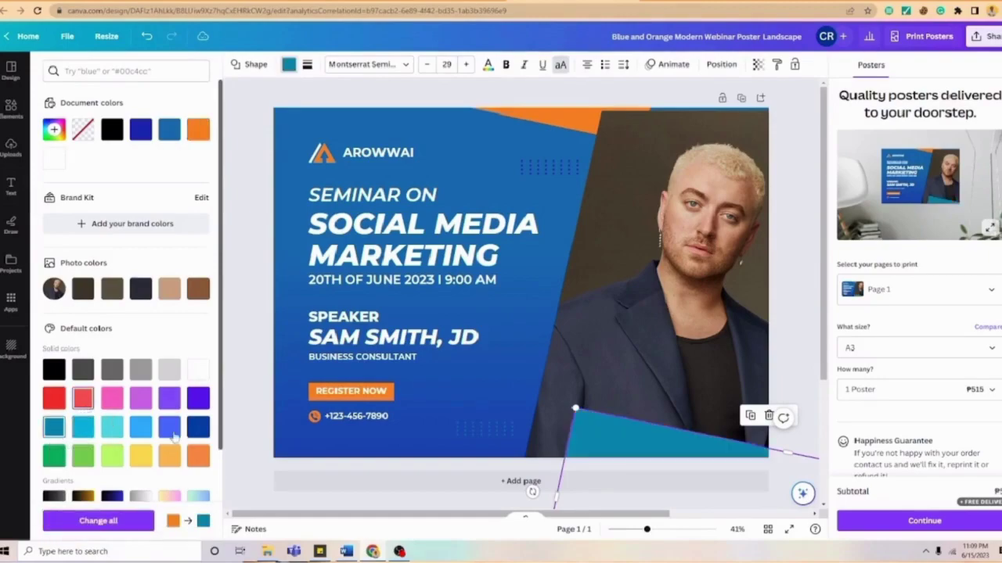
{"action": "left_click", "coordinate": [198, 426]}
{"action": "left_click", "coordinate": [580, 130]}
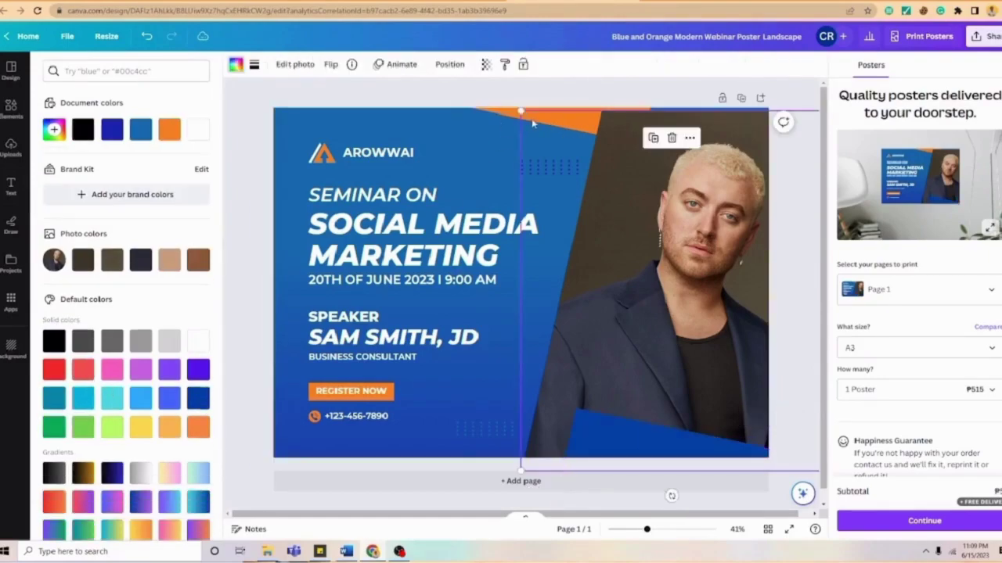
{"action": "left_click", "coordinate": [548, 116]}
{"action": "left_click", "coordinate": [198, 426]}
{"action": "left_click", "coordinate": [624, 218]}
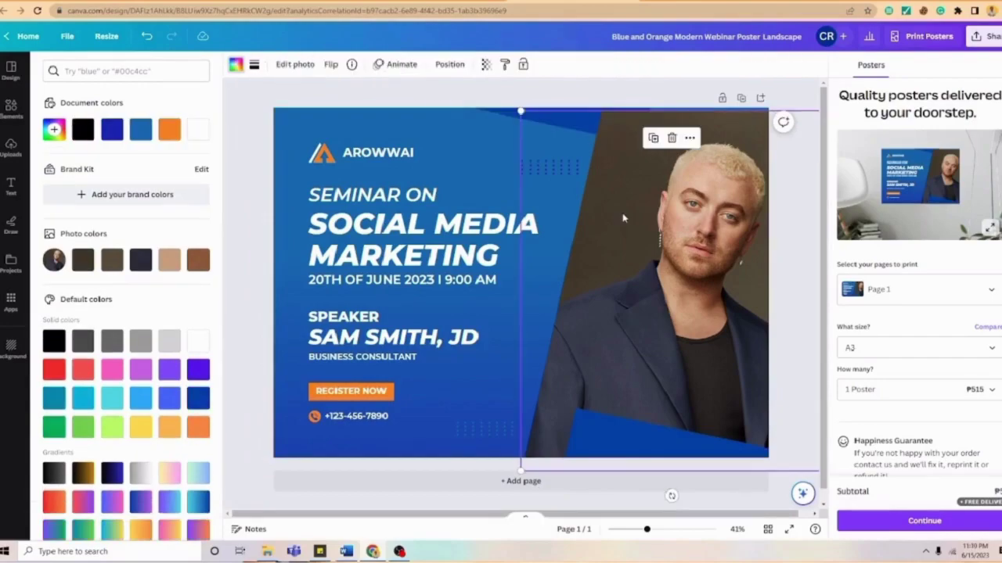